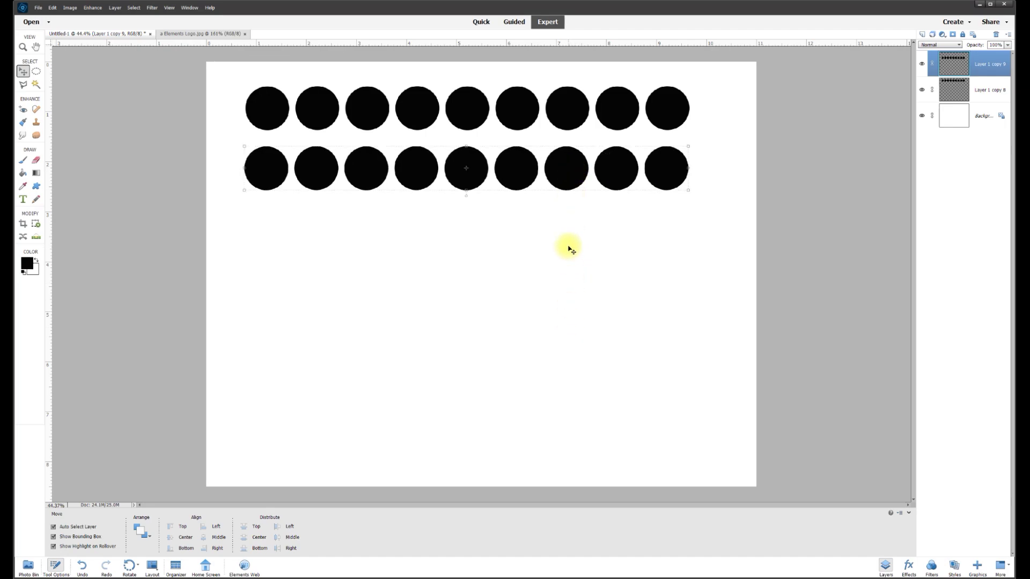
Step: Delete both rows of black circles so that only the white background layer remains
key(shift+Left)
key(shift+Up)
key(Delete)
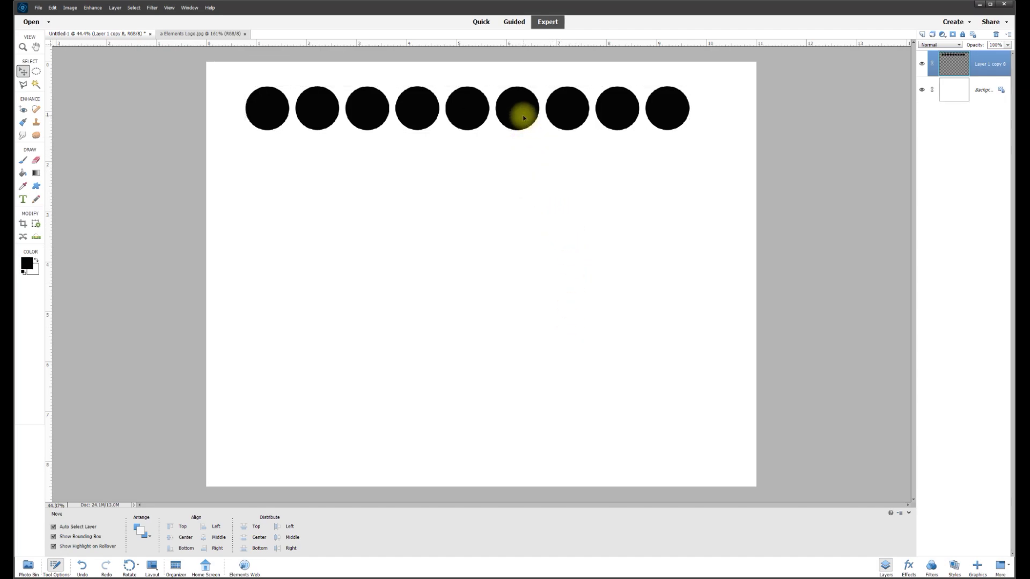
key(Delete)
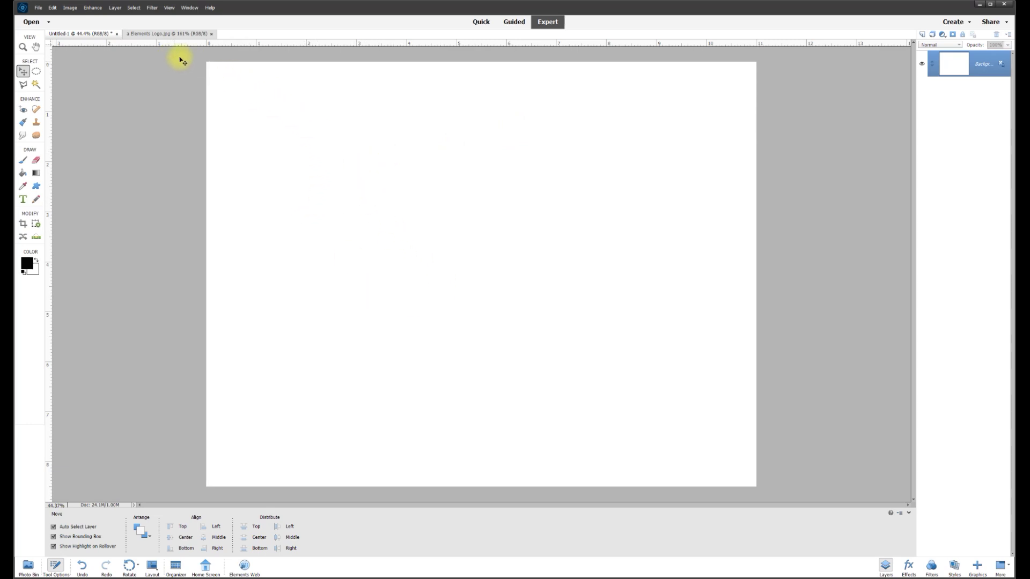
Step: Display the grid over the blank canvas and check its gridline spacing and subdivisions in the Guides & Grid preferences
click(169, 8)
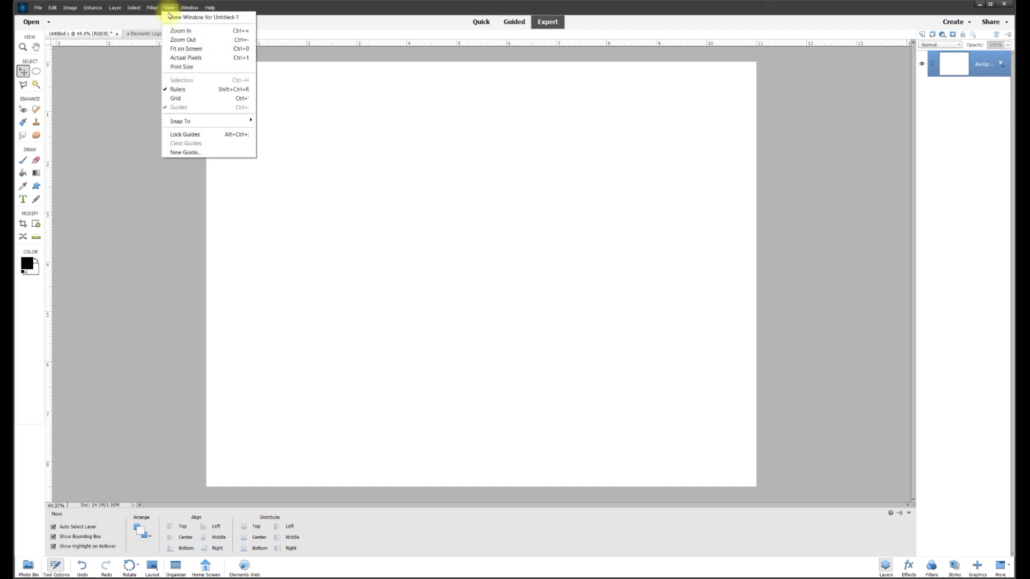
click(173, 98)
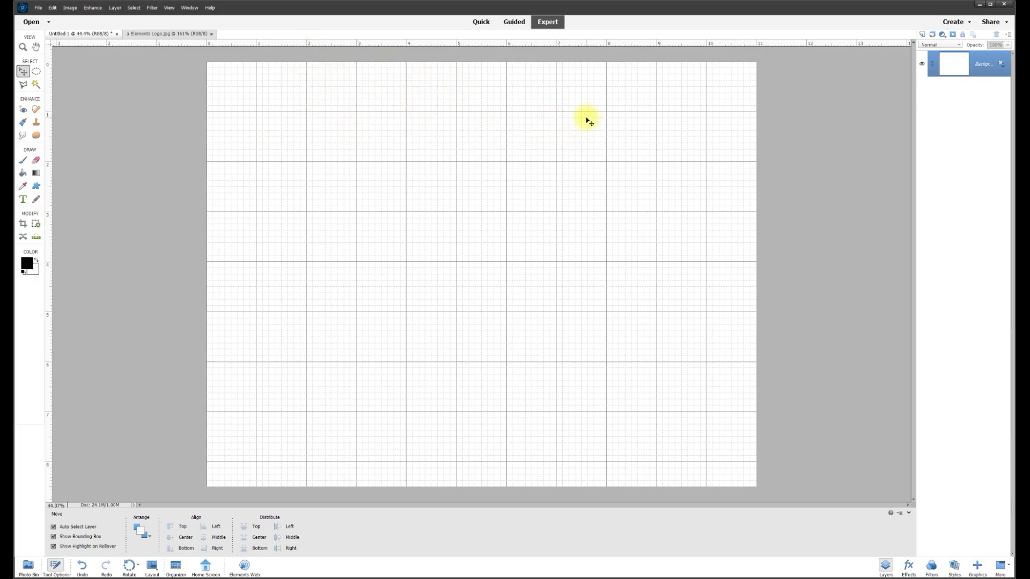
click(52, 7)
mouse_move(76, 184)
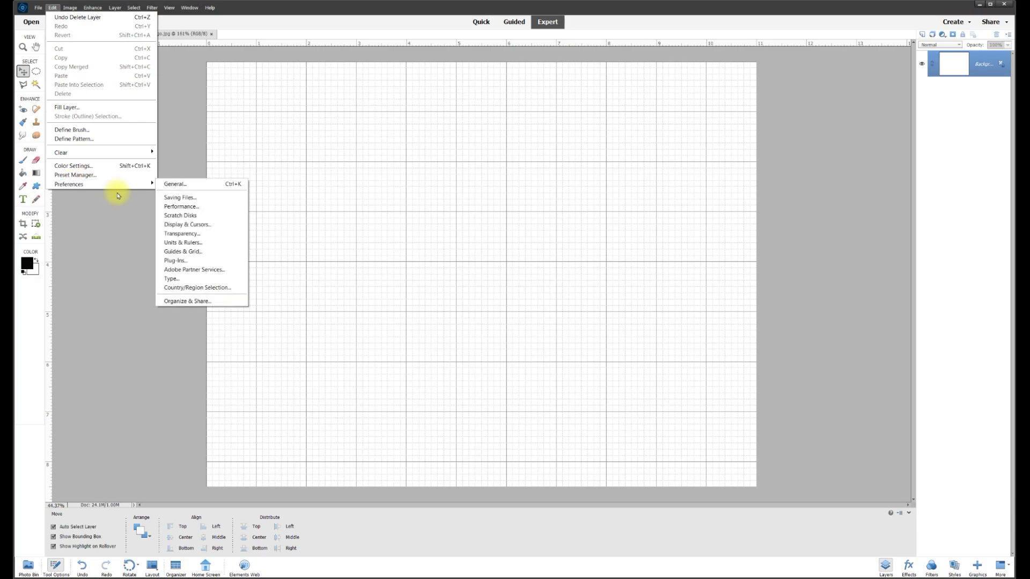
click(185, 253)
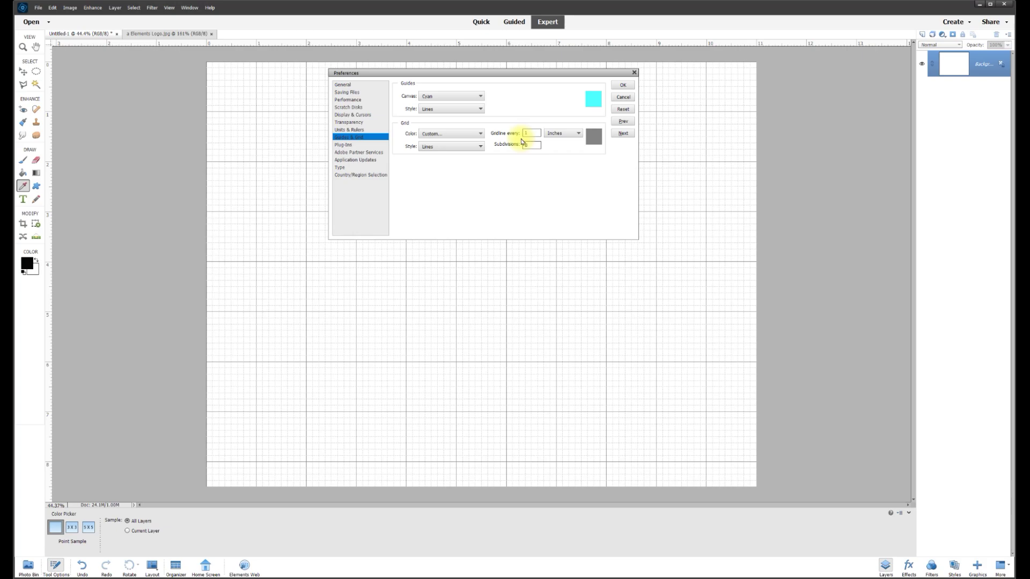
click(623, 86)
key(v)
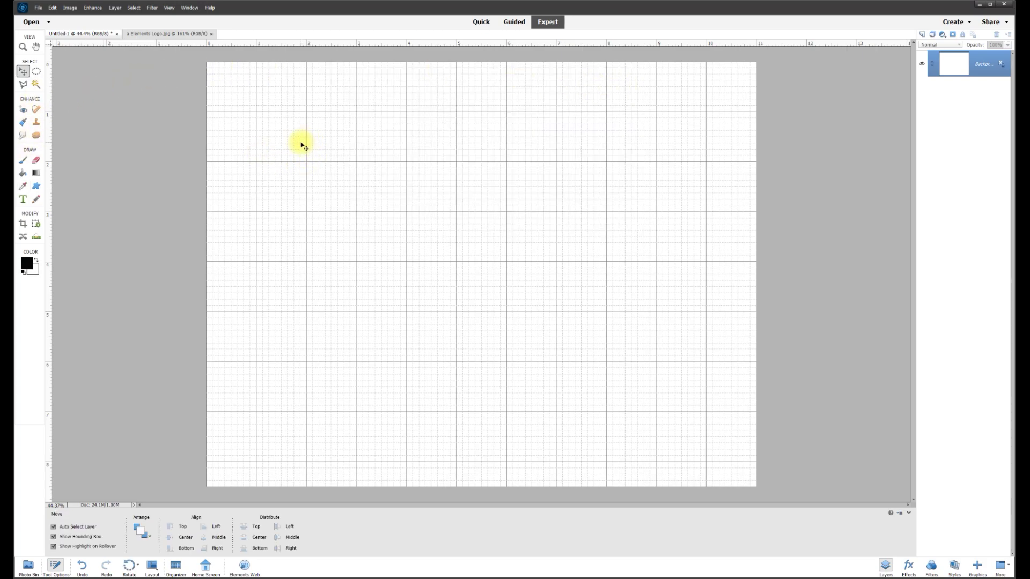
Step: Turn on snapping to the grid
click(170, 9)
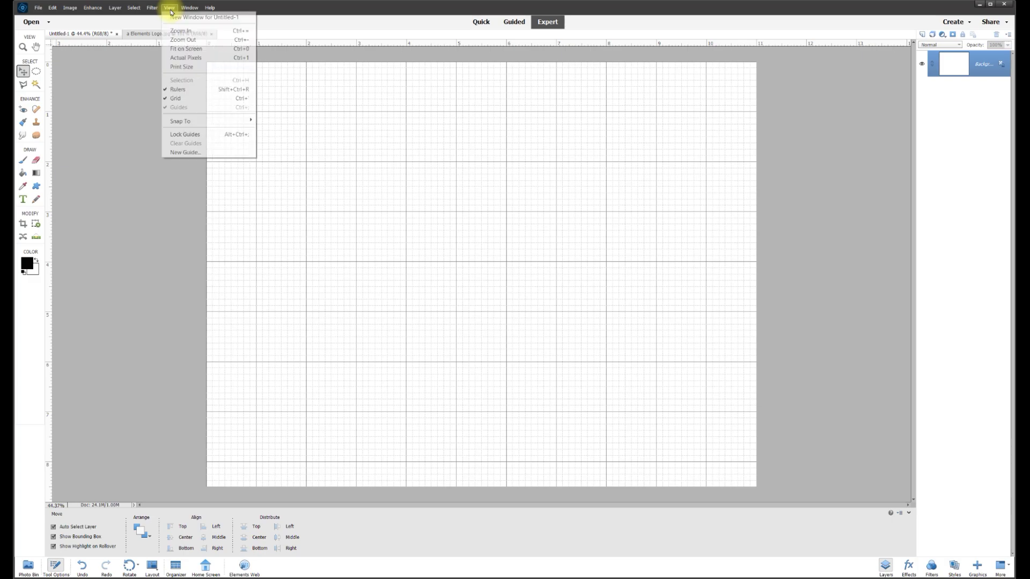
mouse_move(174, 119)
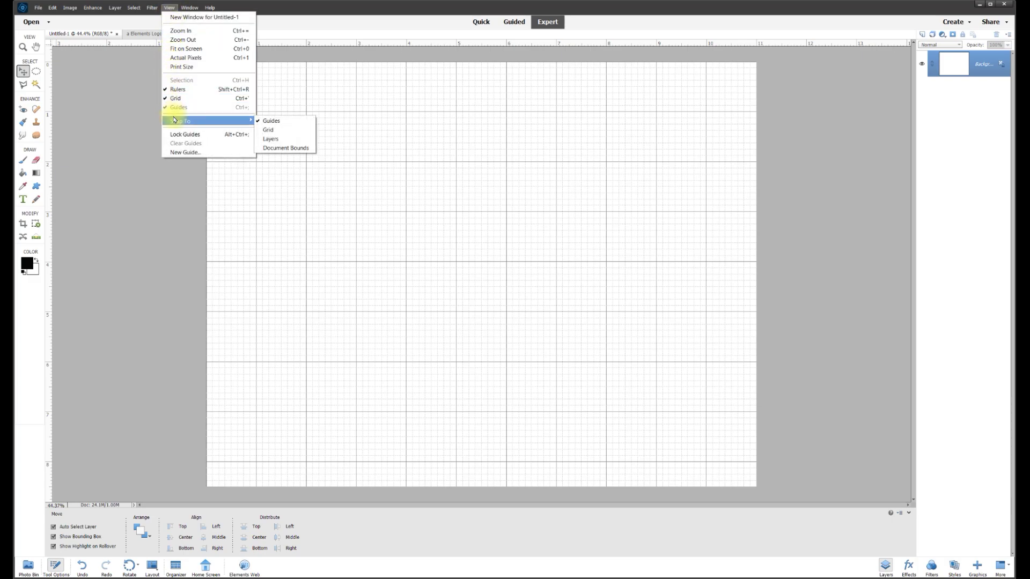
click(279, 134)
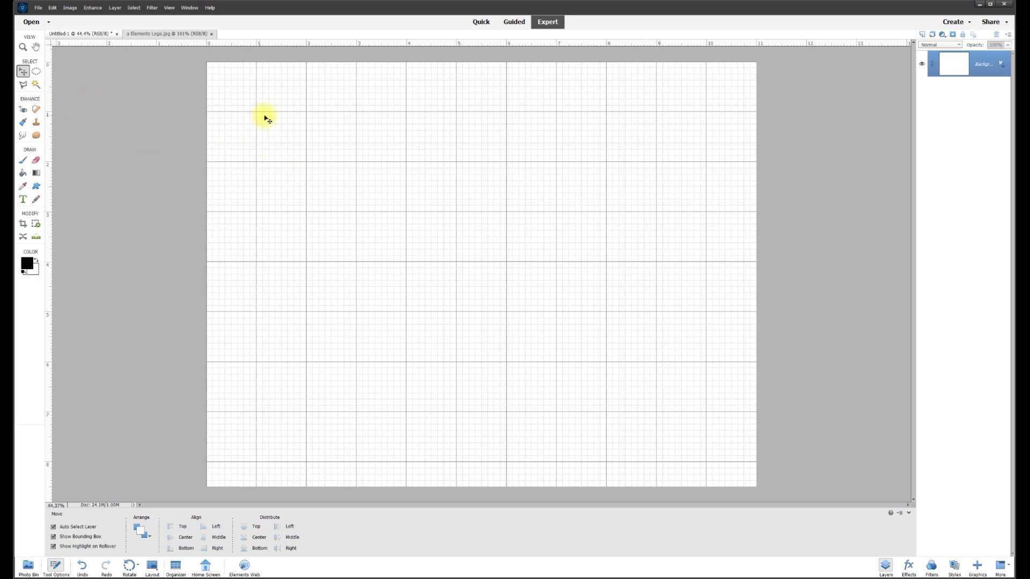
Step: Add a new layer and draw a circular selection about 7/8 inch wide, starting where the 1-inch gridlines cross
scroll(299, 127, up, 3)
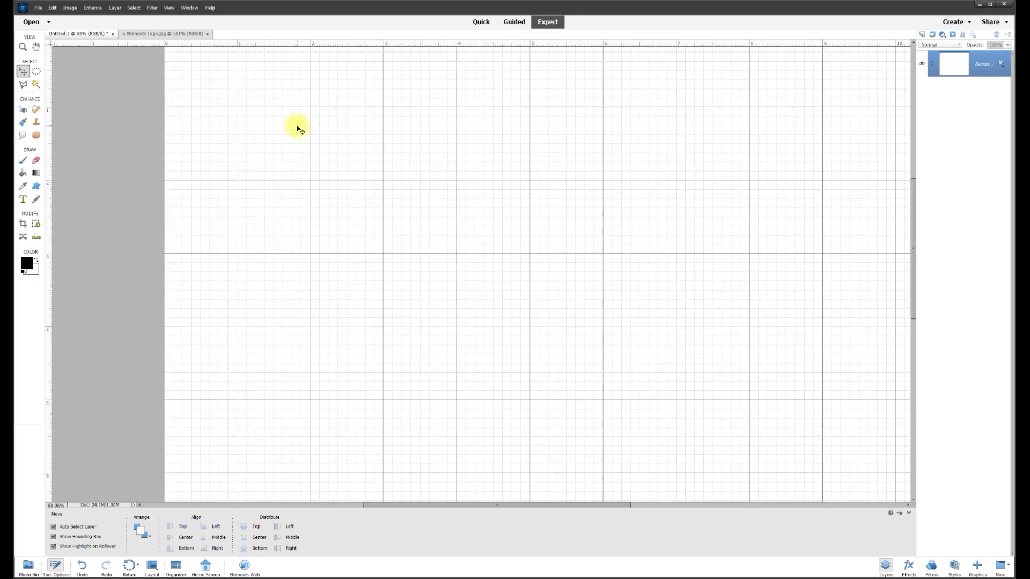
scroll(225, 130, up, 2)
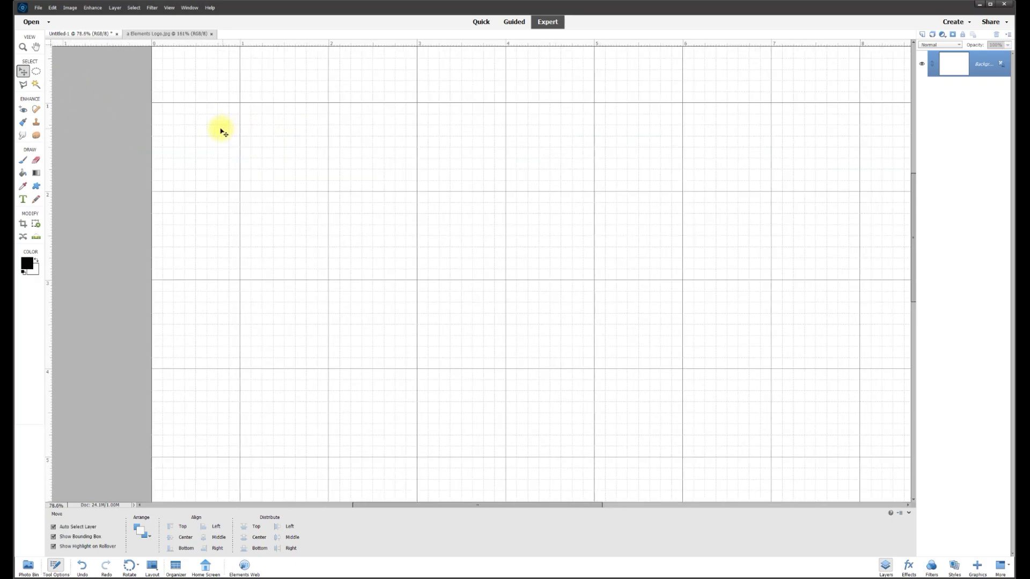
click(36, 73)
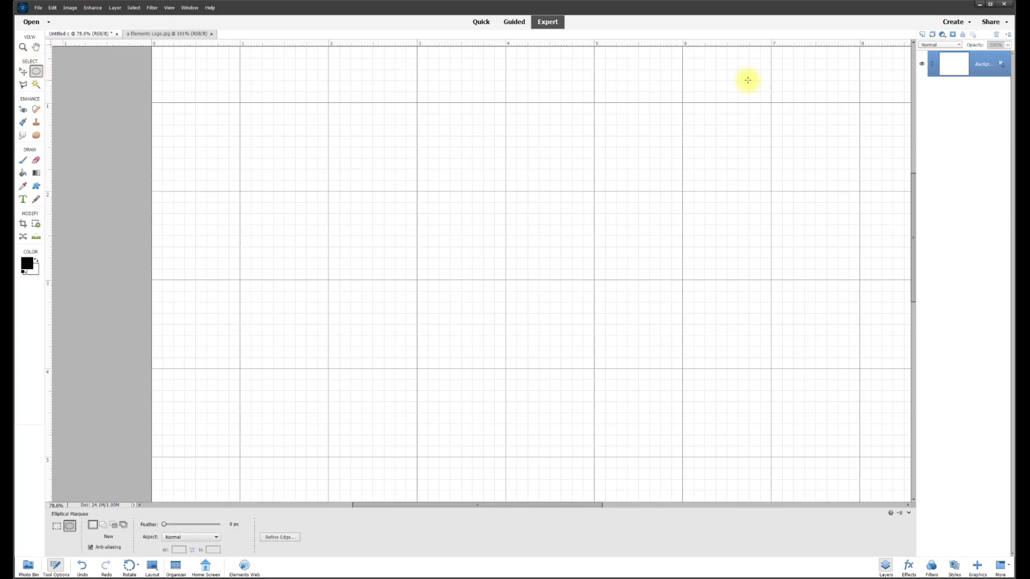
click(921, 35)
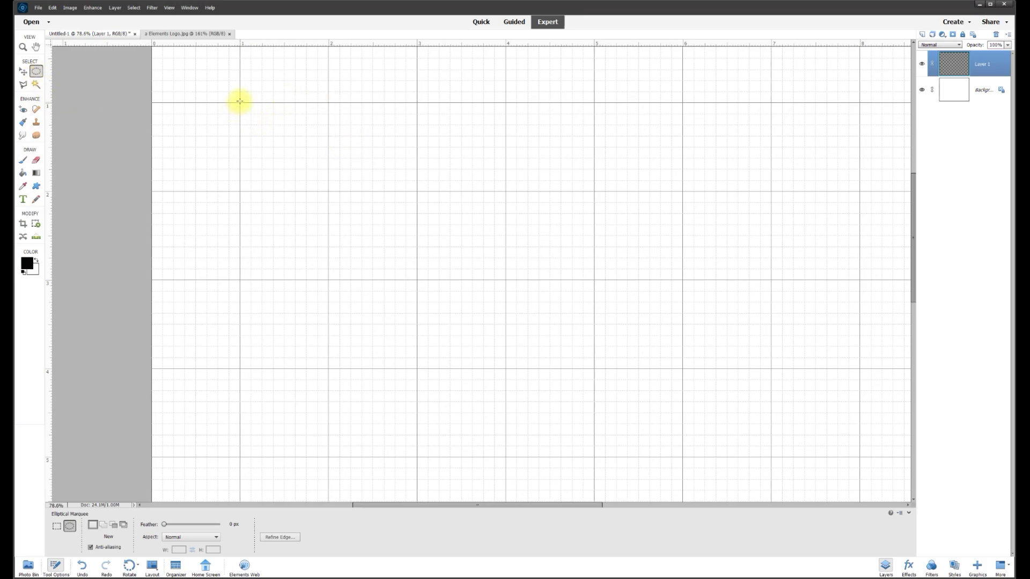
drag(244, 108, 313, 197)
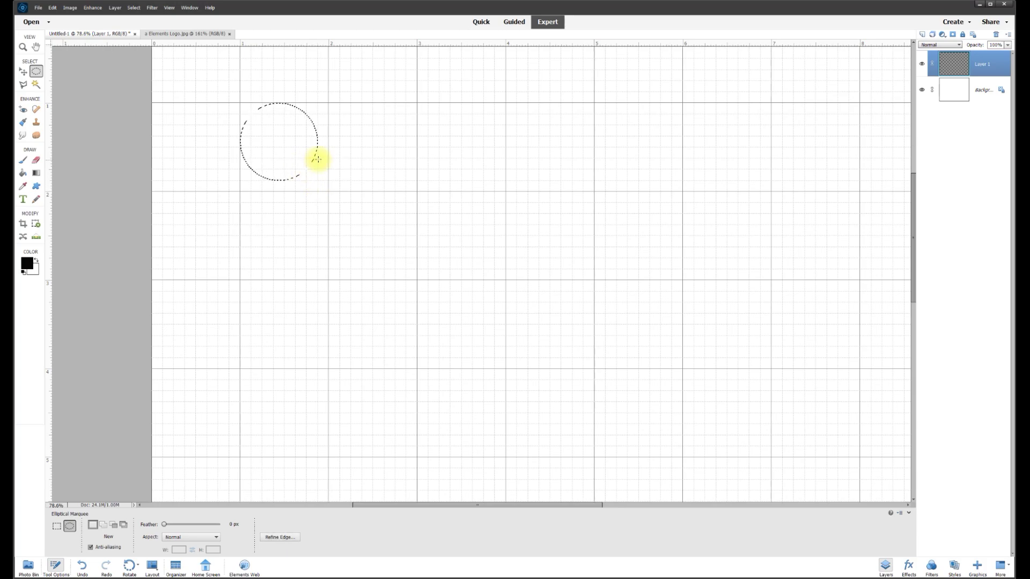
Step: Set the foreground color to black (000000) and fill the circular selection with the Paint Bucket
click(26, 265)
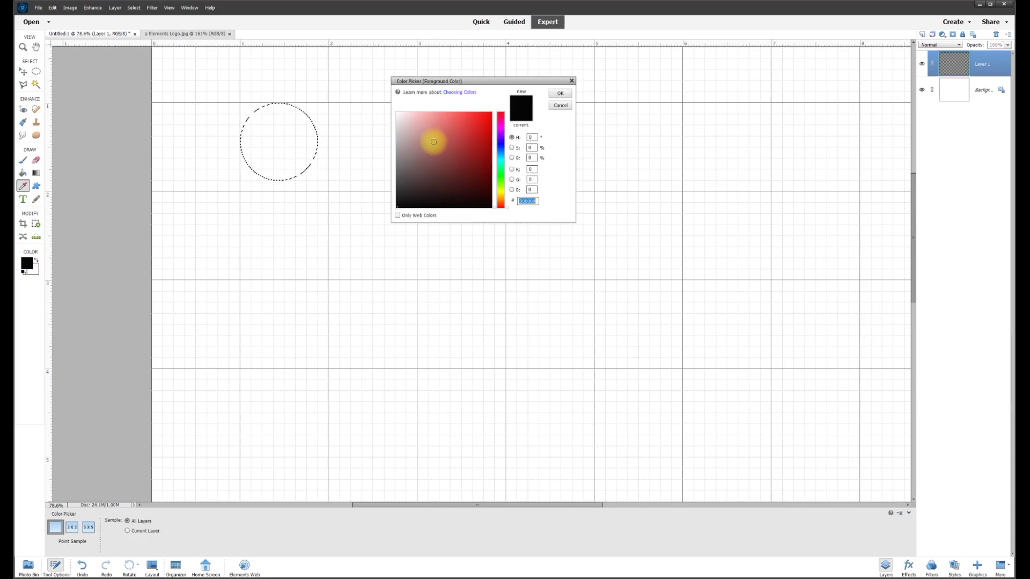
click(479, 127)
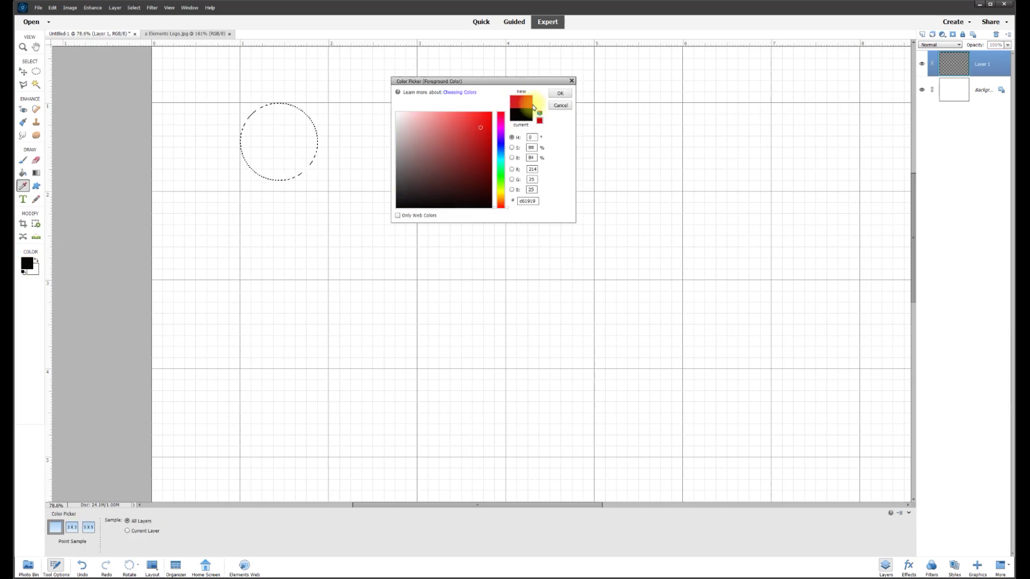
drag(473, 176, 392, 208)
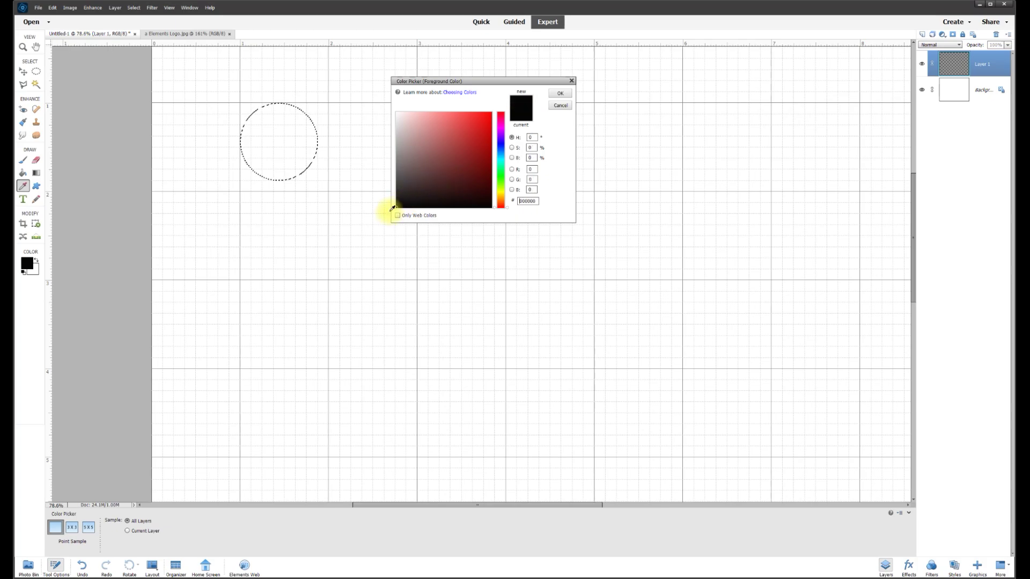
click(560, 95)
click(25, 174)
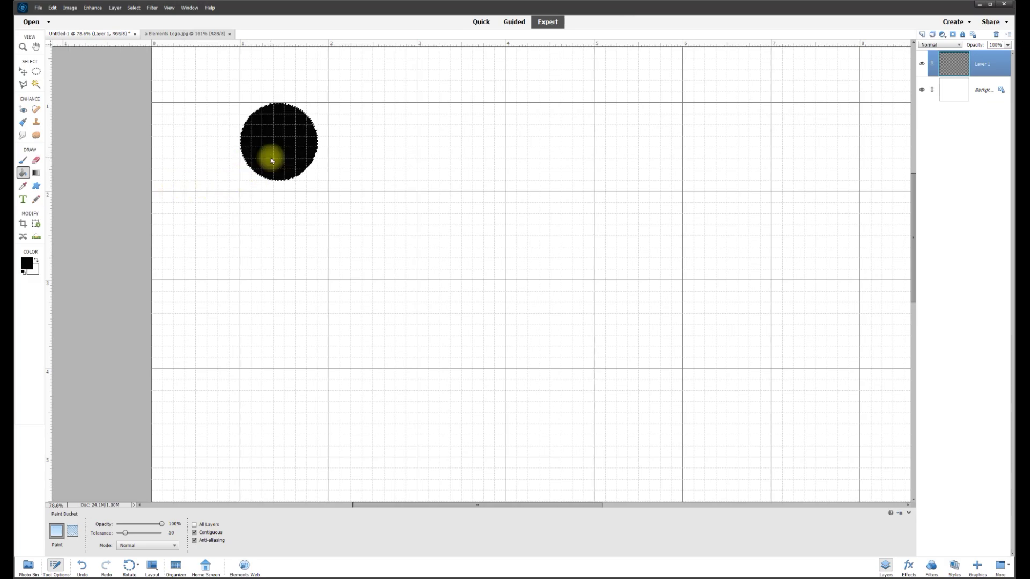
Step: Duplicate the circle's layer as "Layer 1 copy" and move the copy horizontally so its edge snaps to the 2-inch gridline
click(23, 72)
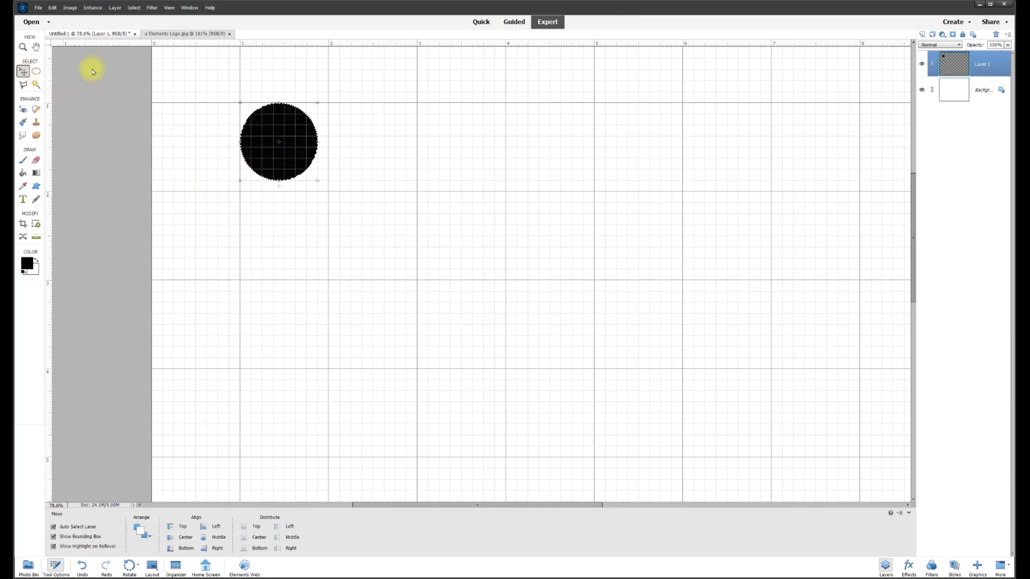
scroll(337, 127, down, 1)
scroll(332, 132, down, 1)
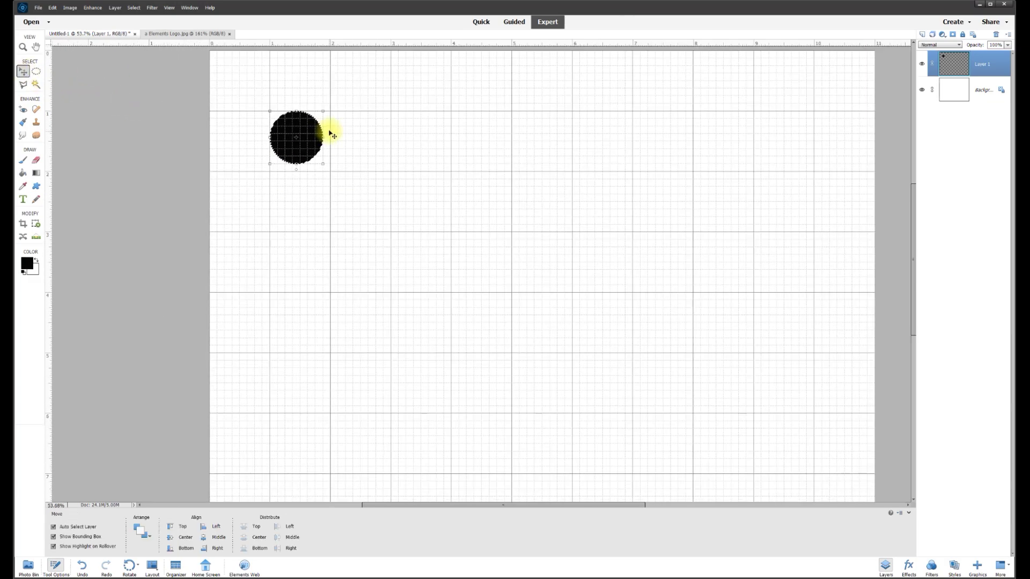
right_click(977, 65)
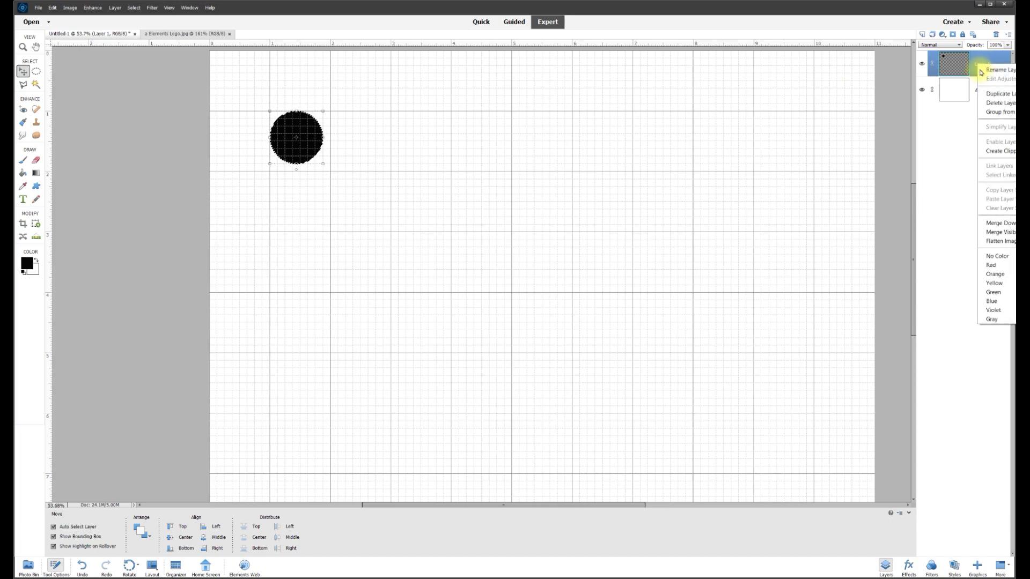
click(987, 95)
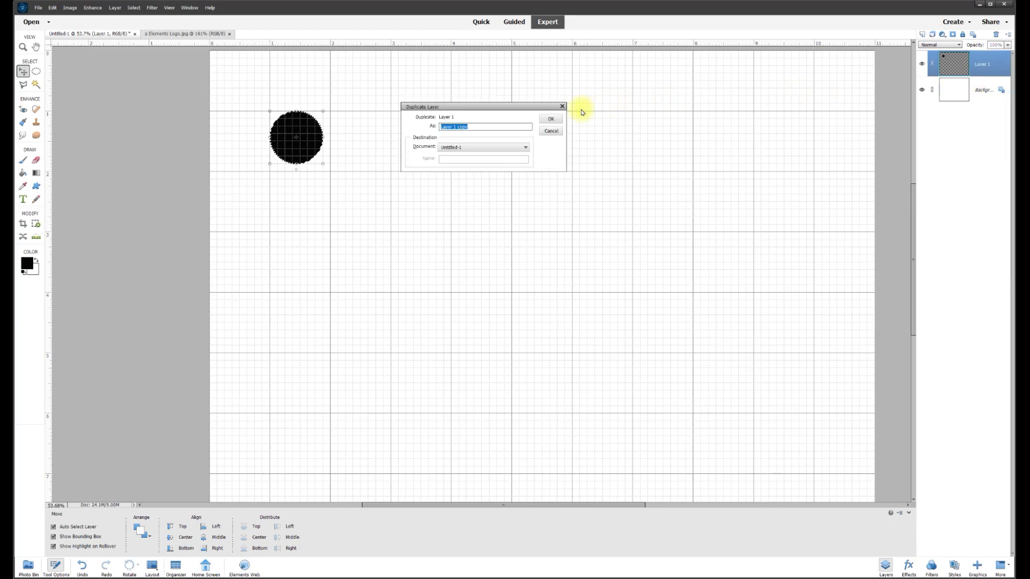
click(555, 122)
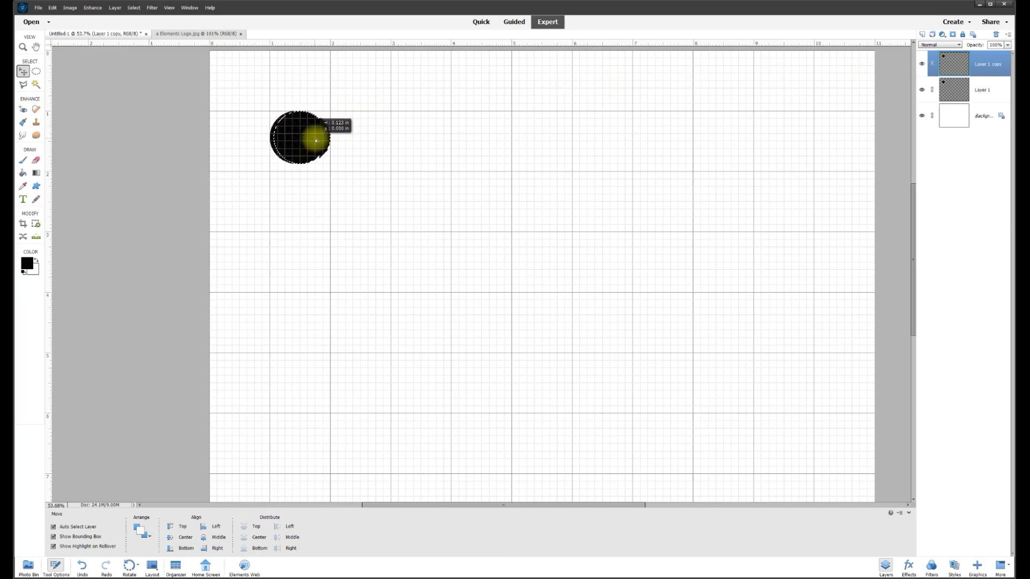
drag(356, 146, 368, 139)
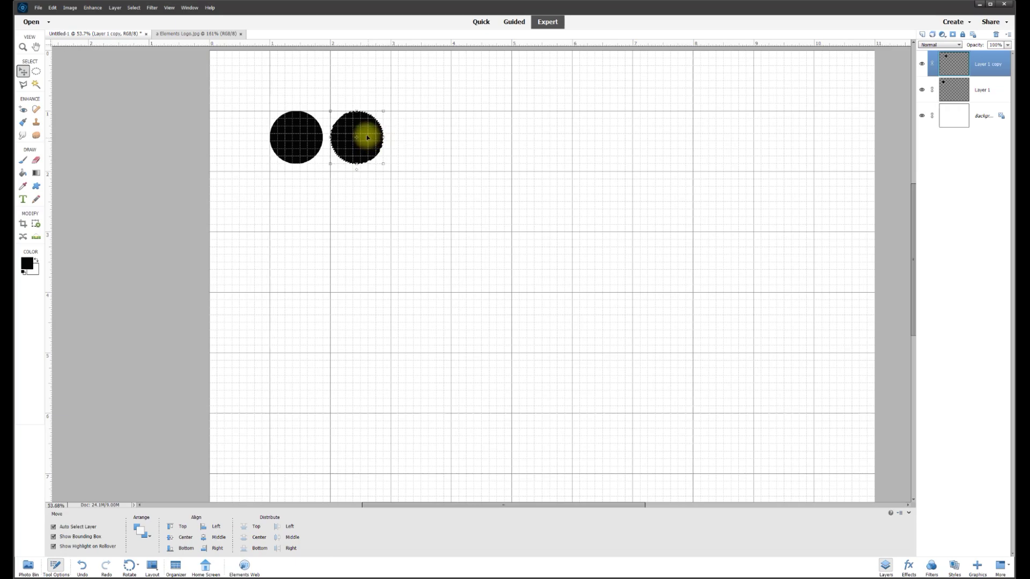
Step: Copy the second circle repeatedly along the row at one-inch spacing to make a row of nine circles
scroll(334, 105, up, 3)
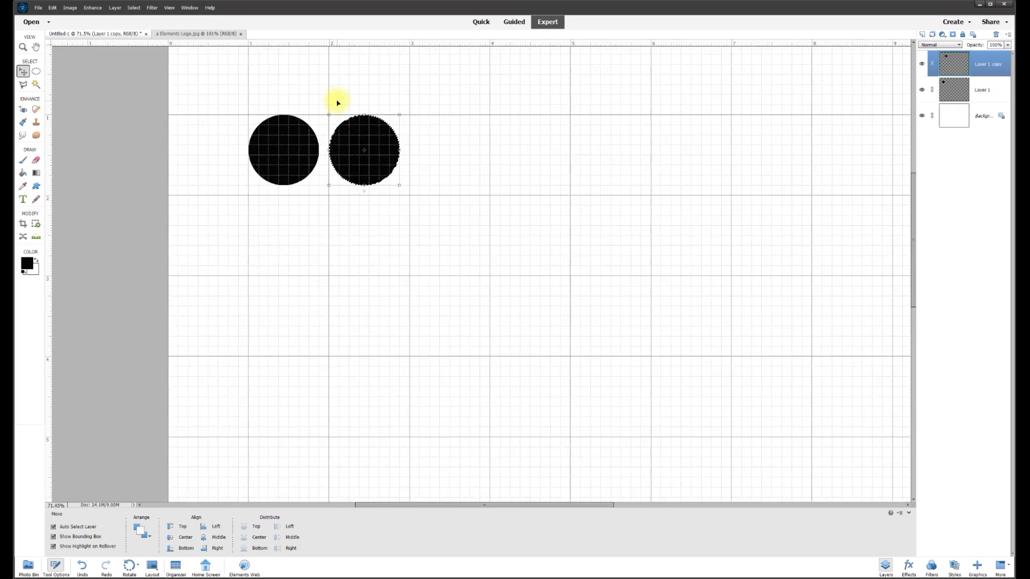
drag(402, 507, 432, 506)
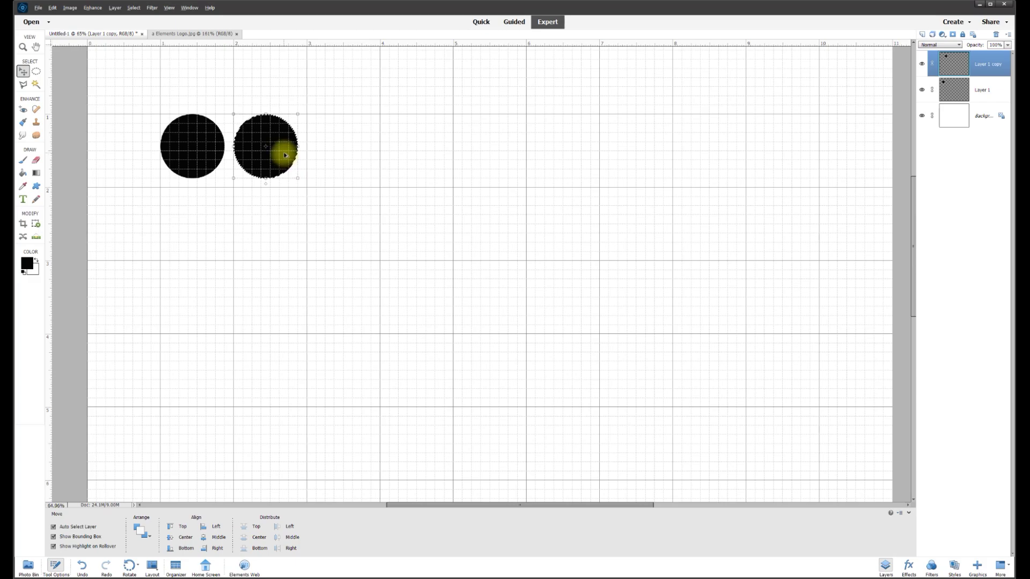
drag(283, 150, 765, 156)
Step: Build a second row of nine circles at the 3-inch gridline by duplicating the first circle and then groups of three copies
click(172, 161)
drag(184, 156, 323, 304)
drag(142, 239, 375, 351)
drag(212, 292, 639, 294)
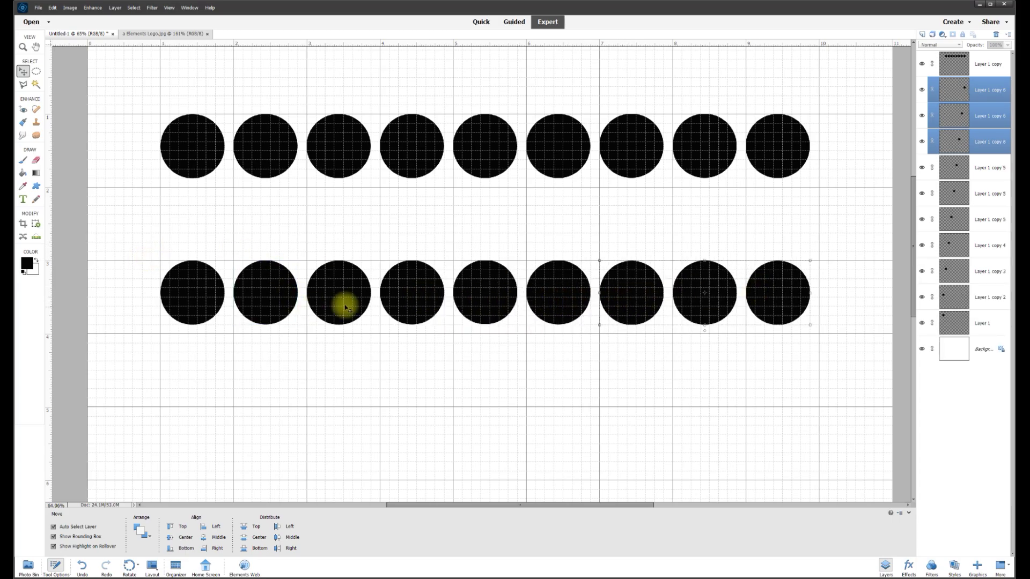
Step: Select all nine circles in the second row and scale them down proportionally to span from the 1-inch to the 5-inch gridline
scroll(659, 314, down, 2)
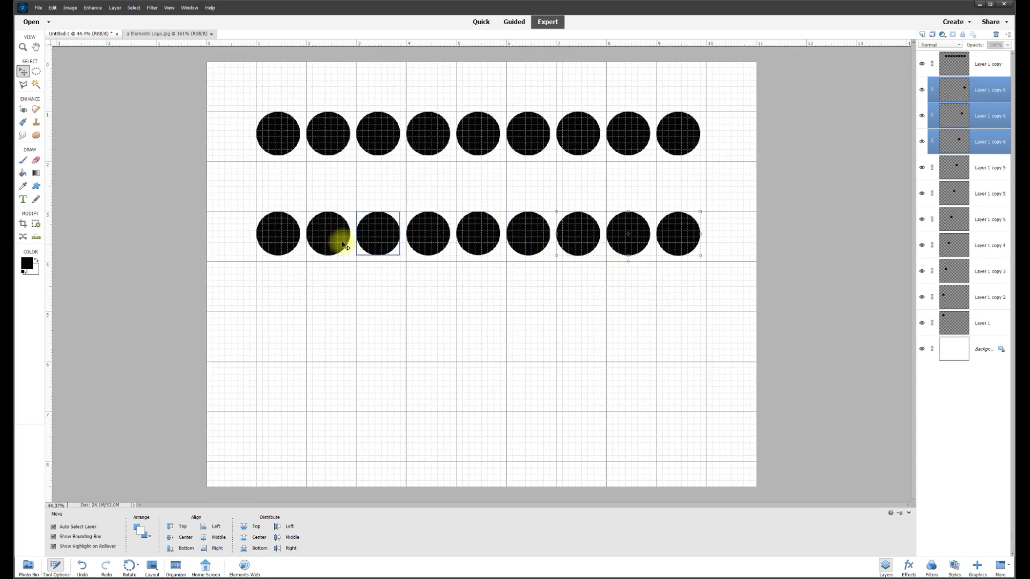
scroll(402, 221, up, 1)
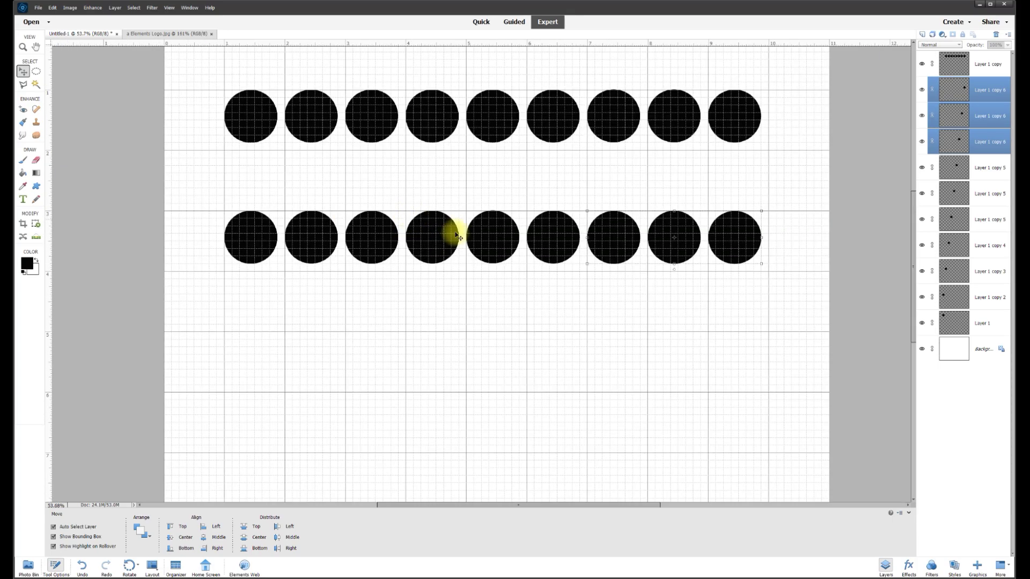
drag(777, 296, 236, 214)
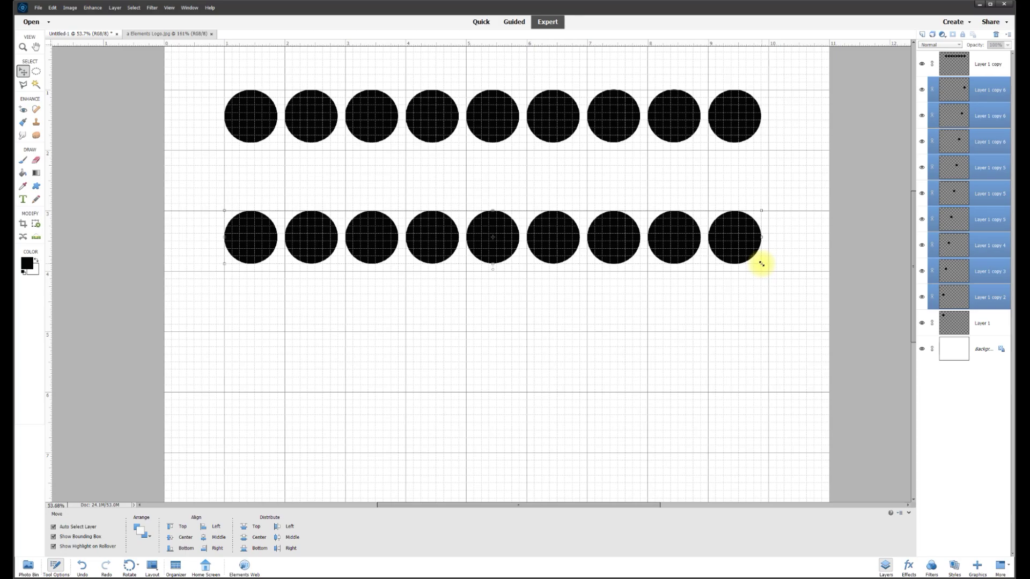
drag(762, 265, 466, 234)
click(439, 240)
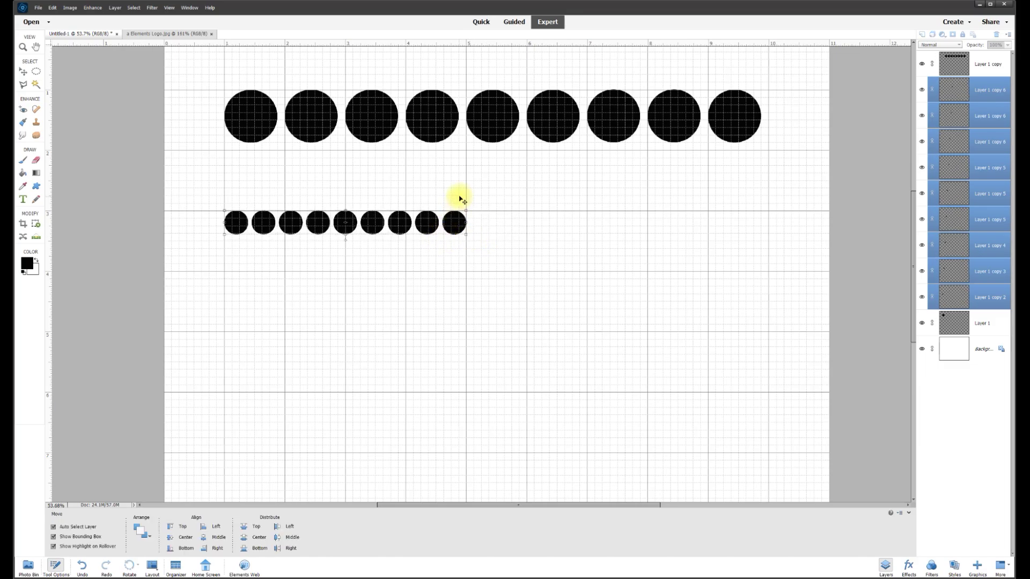
Step: Duplicate the nine small circles to extend their row, and nudge the copies left until their spacing matches the originals
scroll(460, 218, up, 1)
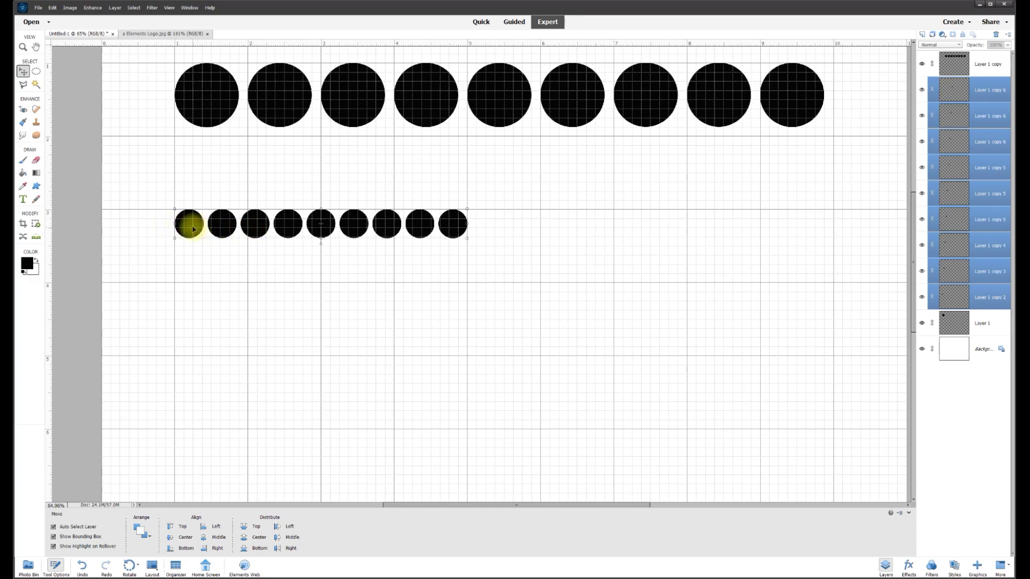
drag(193, 230, 494, 228)
key(Left)
key(Left)
key(Left)
key(Left)
key(Left)
key(Left)
key(Left)
key(Left)
key(Left)
key(Left)
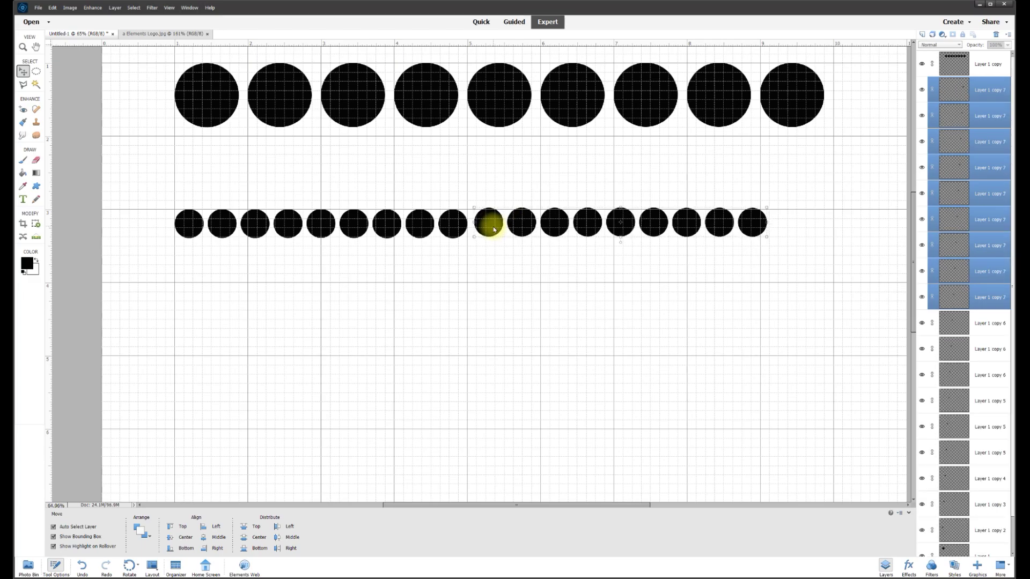
key(Left)
key(Left)
key(Left)
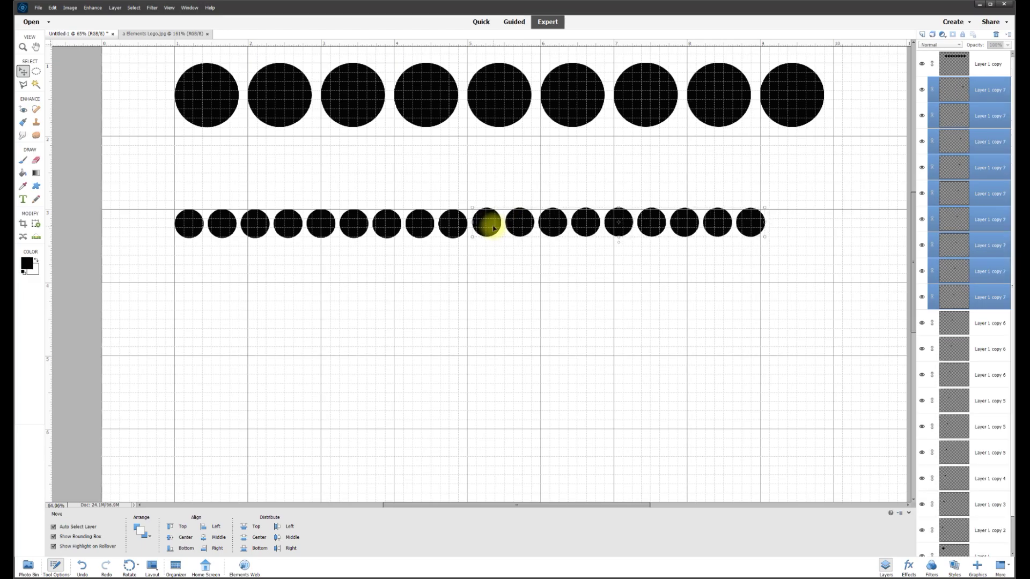
click(524, 274)
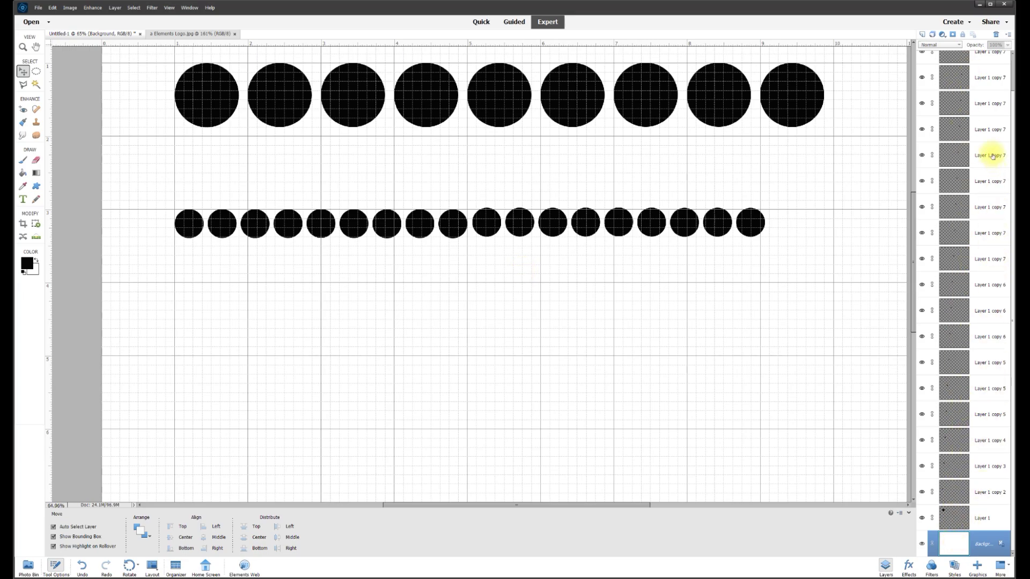
Step: Merge the layers of all eighteen small circles into one and move the merged row down to just above the 4-inch gridline
drag(797, 273, 162, 178)
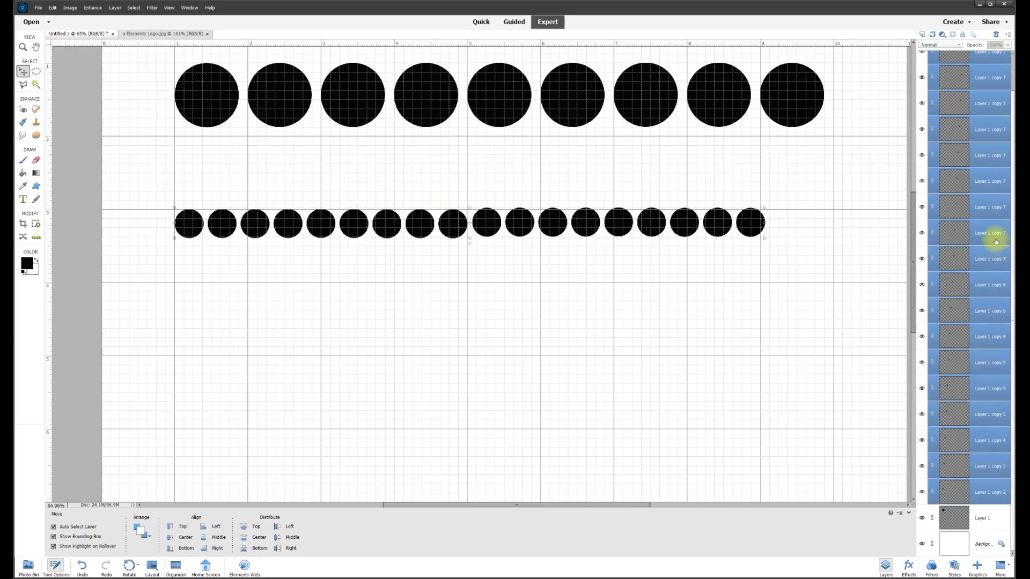
right_click(984, 213)
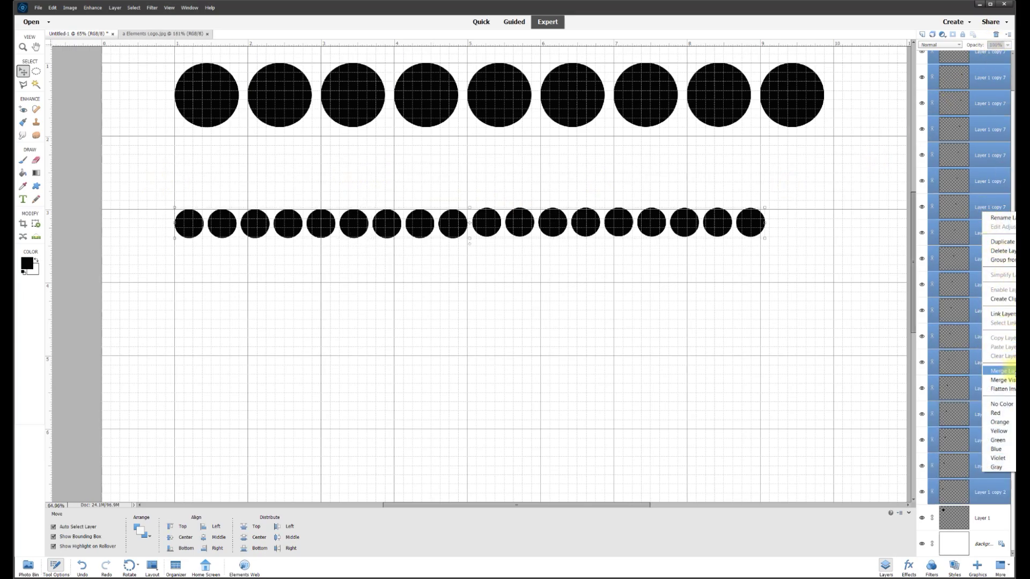
click(1004, 370)
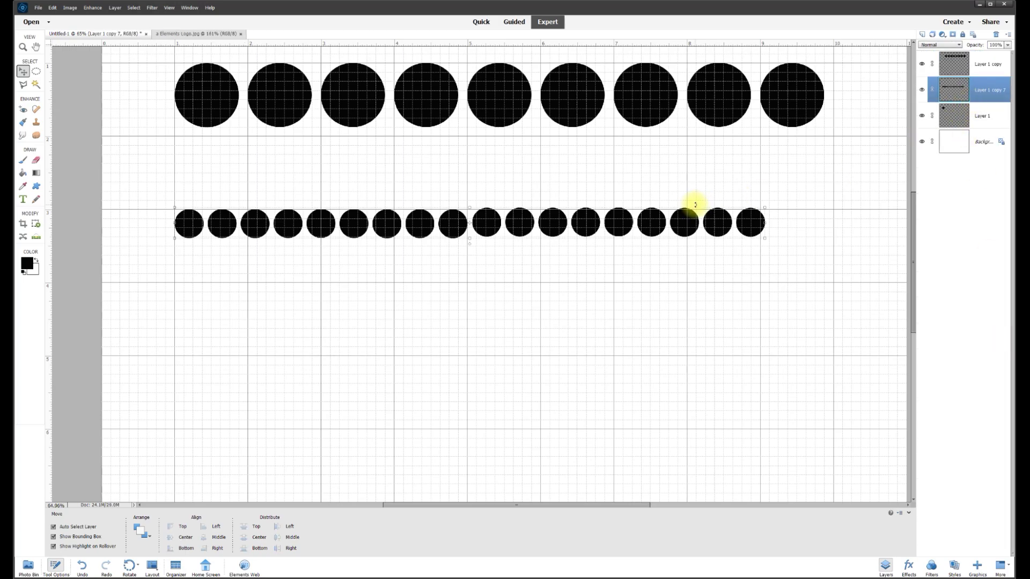
drag(687, 223, 703, 264)
Step: Merge the two layers of the nine large circles into a single layer
drag(849, 179, 160, 75)
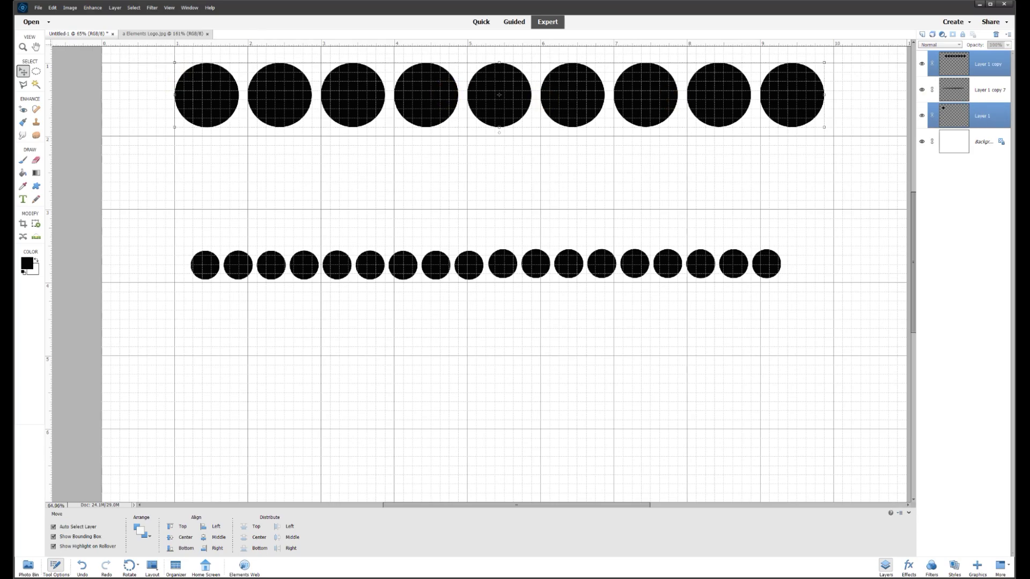
right_click(985, 119)
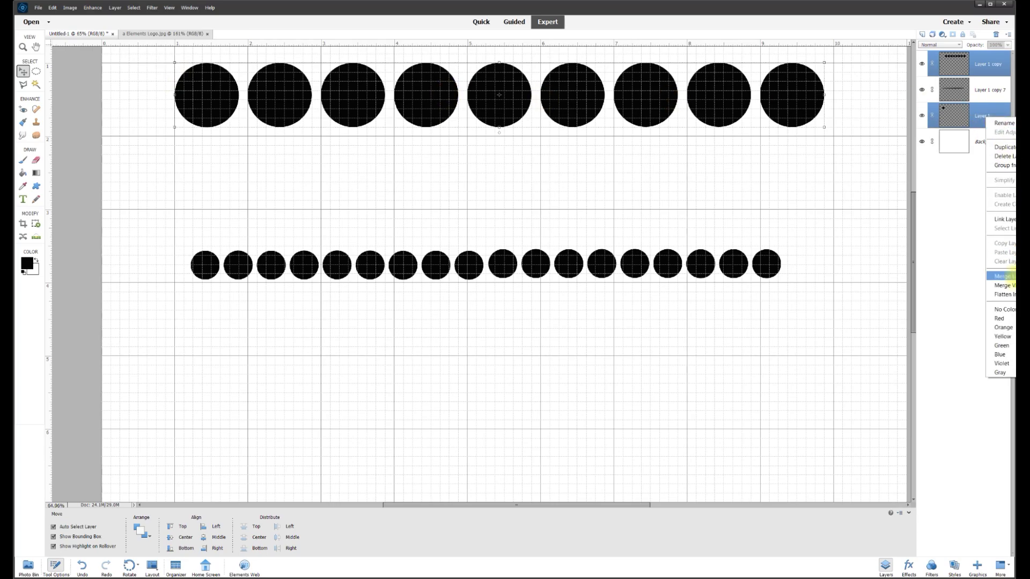
click(1005, 276)
Step: Hide the grid and deselect the row of large circles
scroll(703, 186, down, 2)
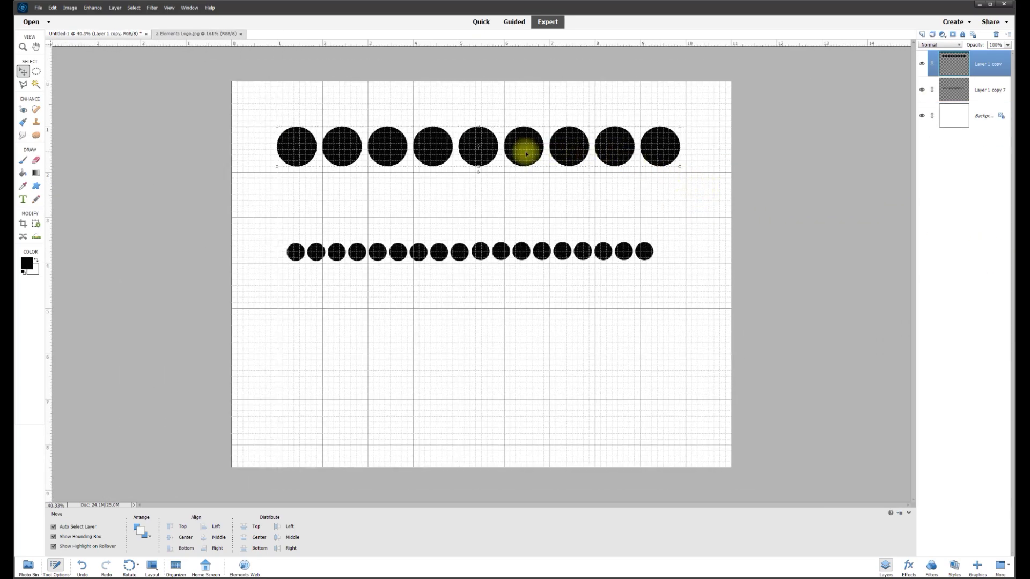
scroll(429, 165, up, 1)
click(170, 8)
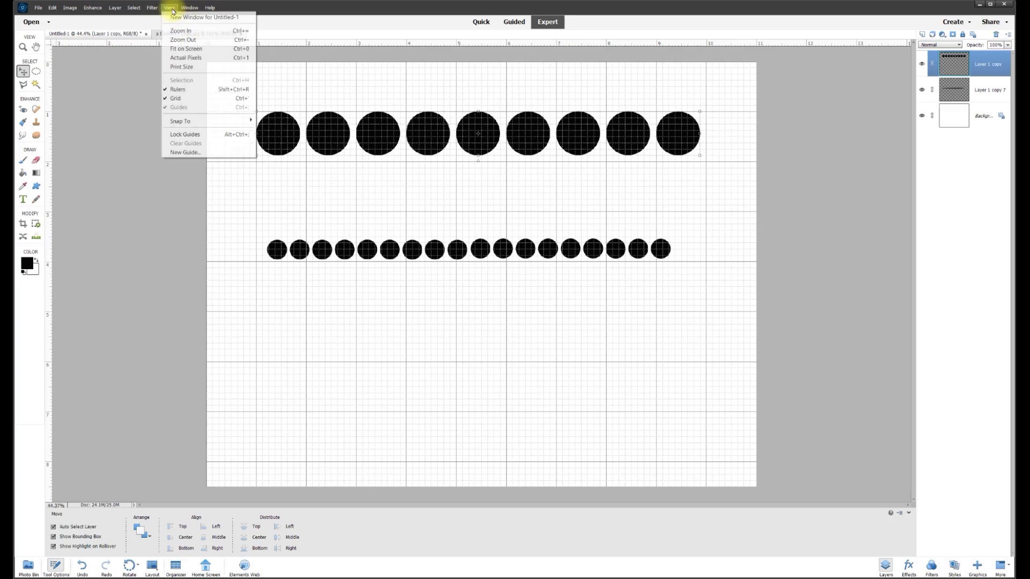
click(177, 98)
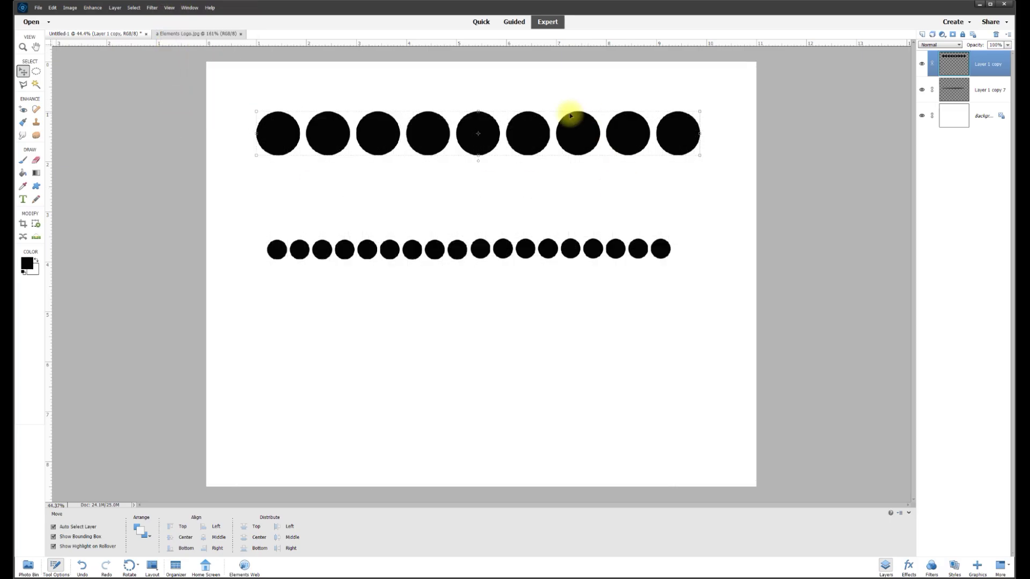
click(469, 197)
Step: Reposition both merged rows freely, with the large circles near the page's upper edge and the small circles further down
drag(480, 130, 464, 150)
drag(499, 248, 514, 287)
drag(460, 172, 466, 121)
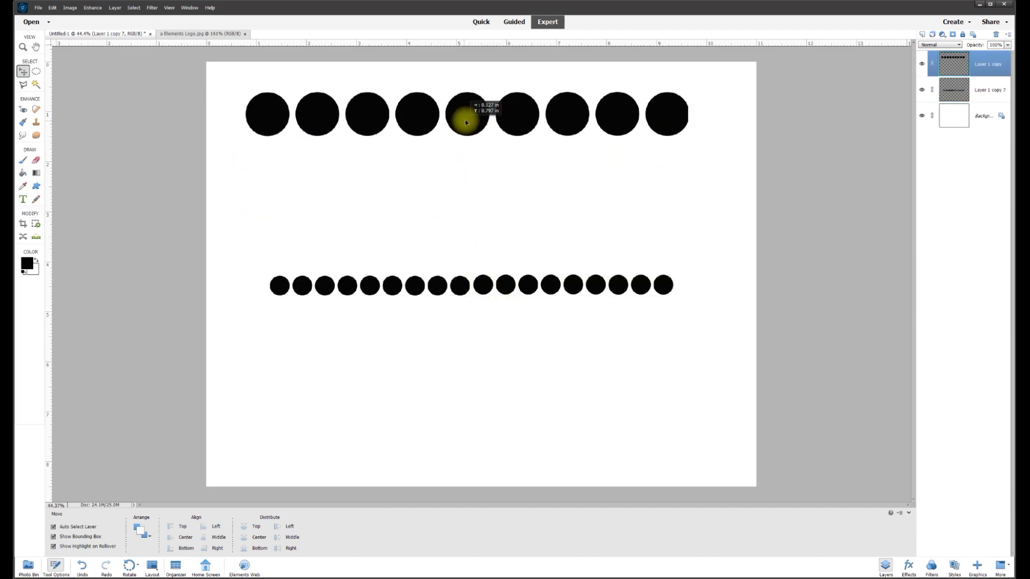
Step: Rotate the row of small circles by 90 degrees and move it near the page's left edge as a vertical column
click(483, 285)
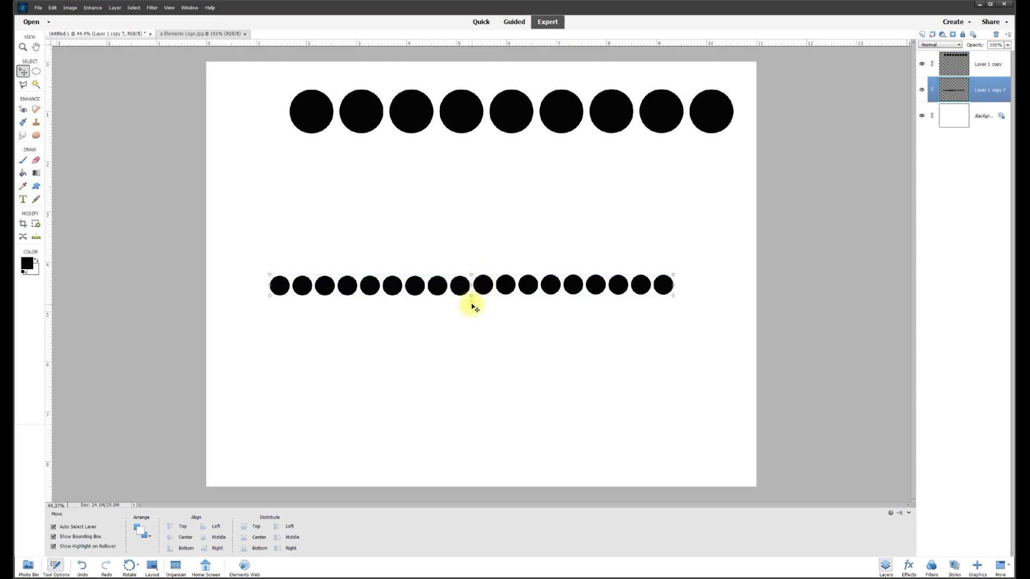
click(471, 298)
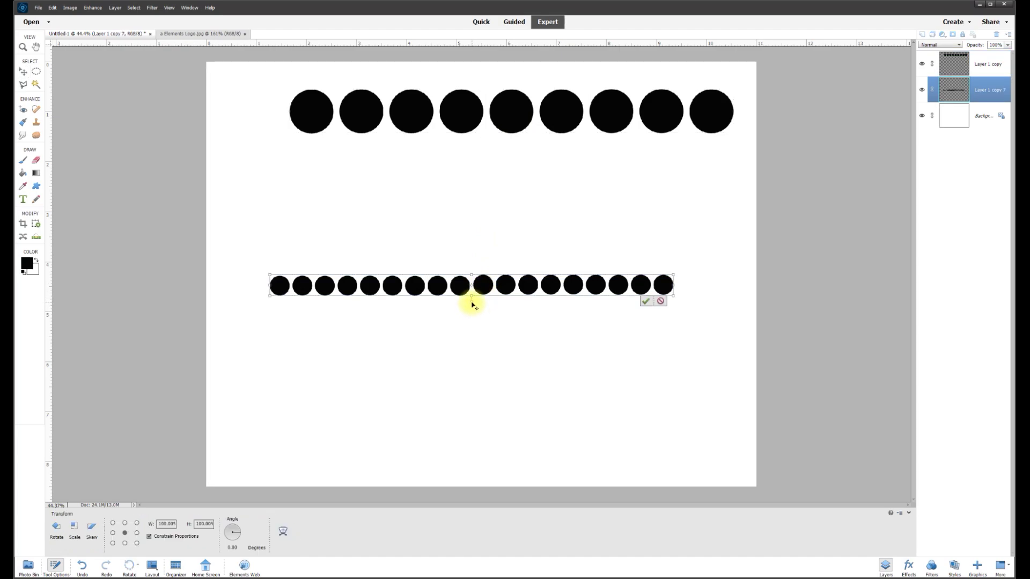
click(233, 547)
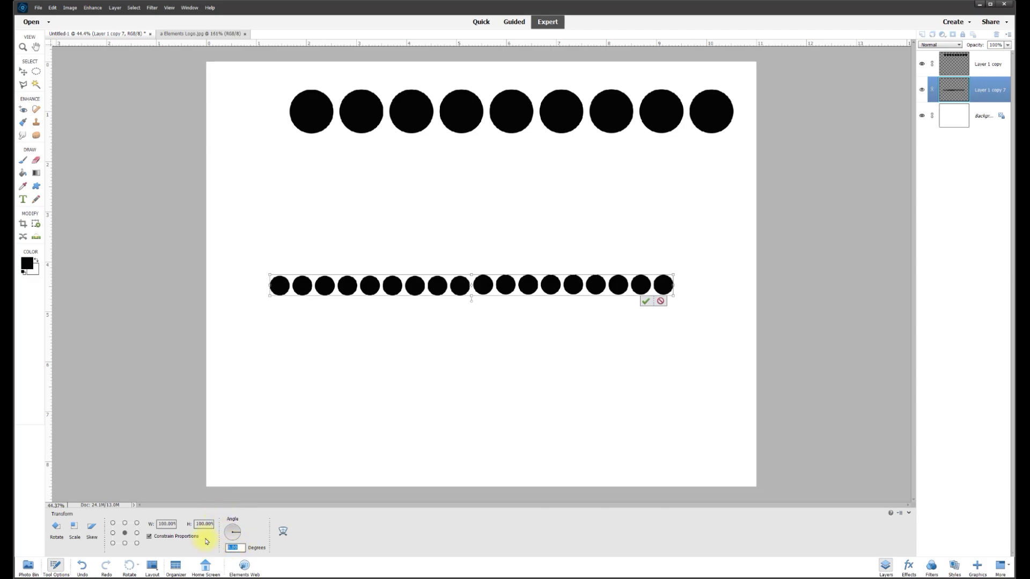
text(90)
key(Return)
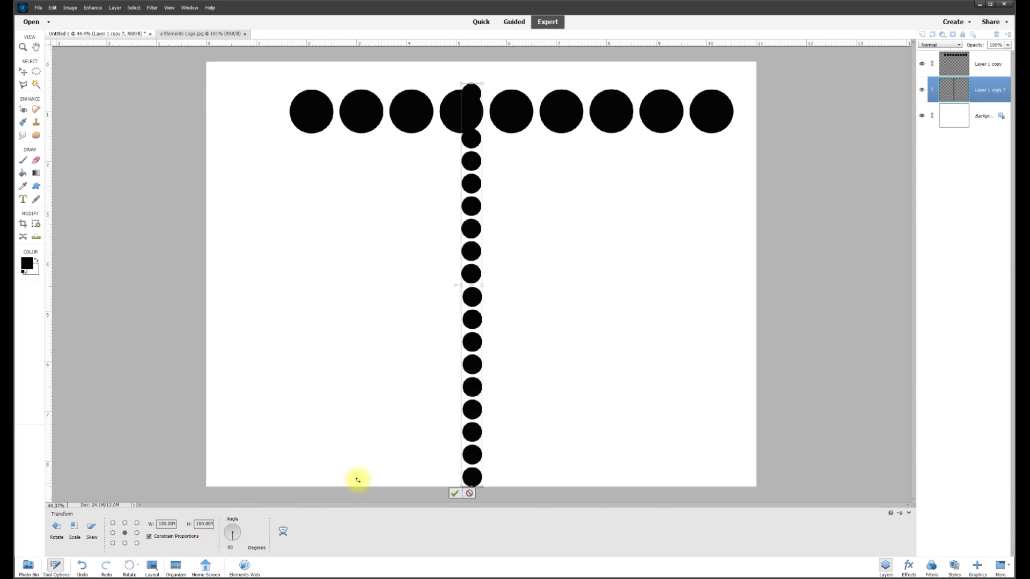
click(454, 493)
drag(479, 334, 260, 328)
click(353, 231)
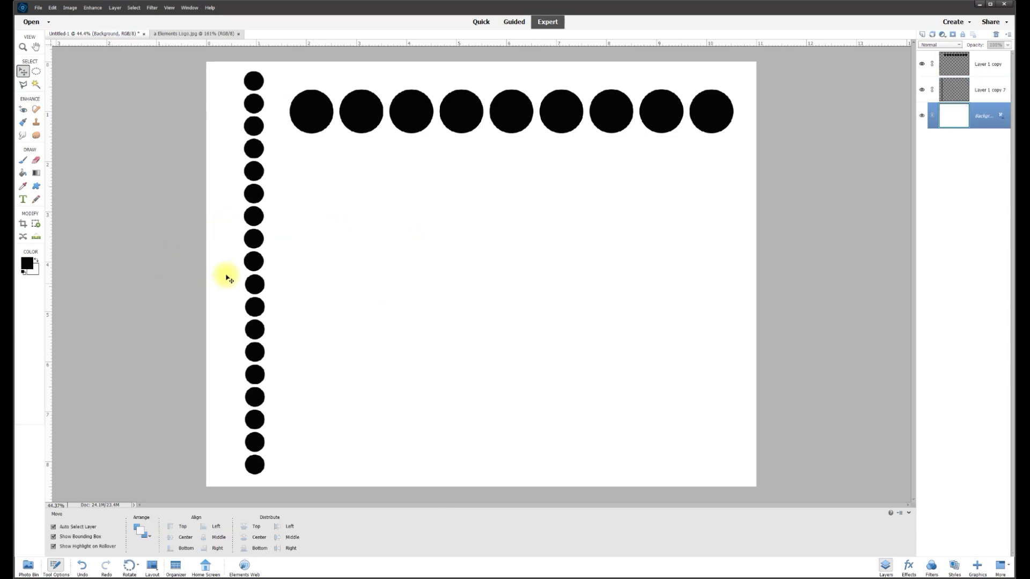